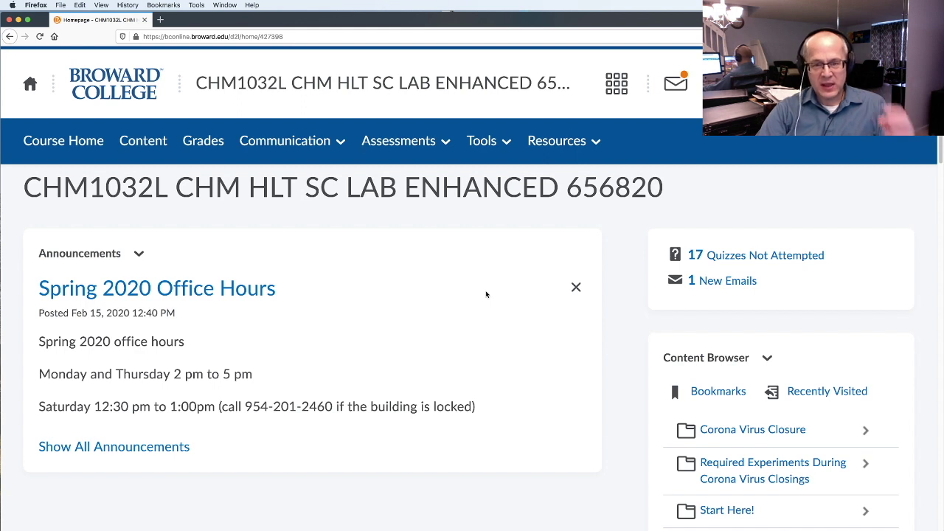
Step: From Assessments > Assignments, open the Energy and Matter DATA SHEETS ONLY assignment
click(405, 142)
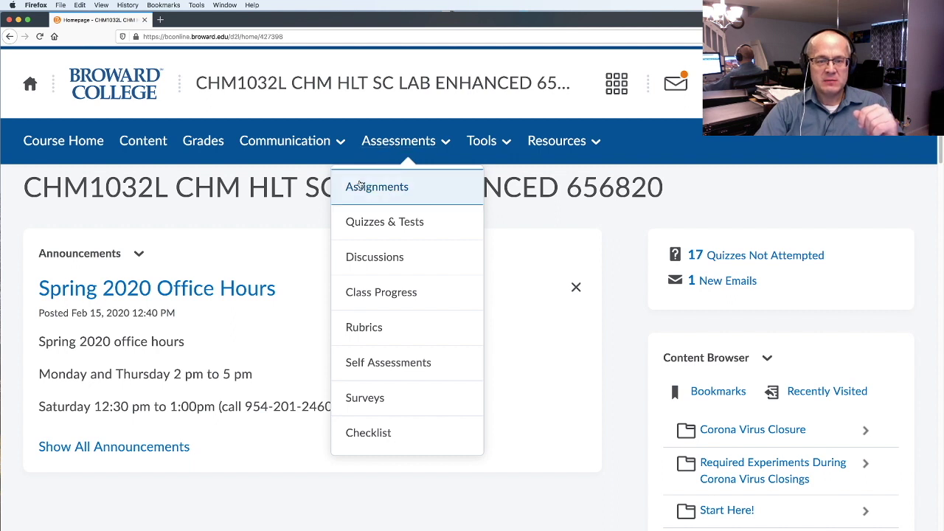
click(365, 189)
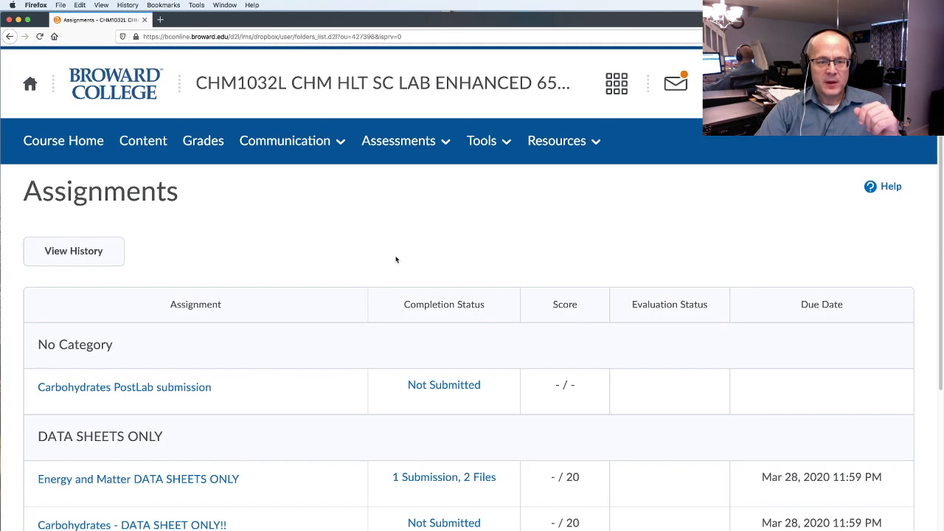
scroll(395, 260, down, 5)
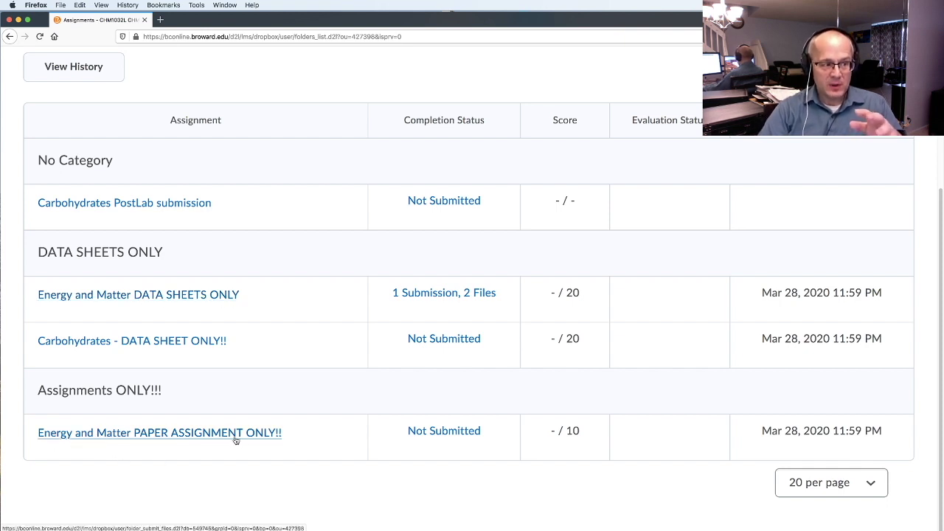
click(177, 300)
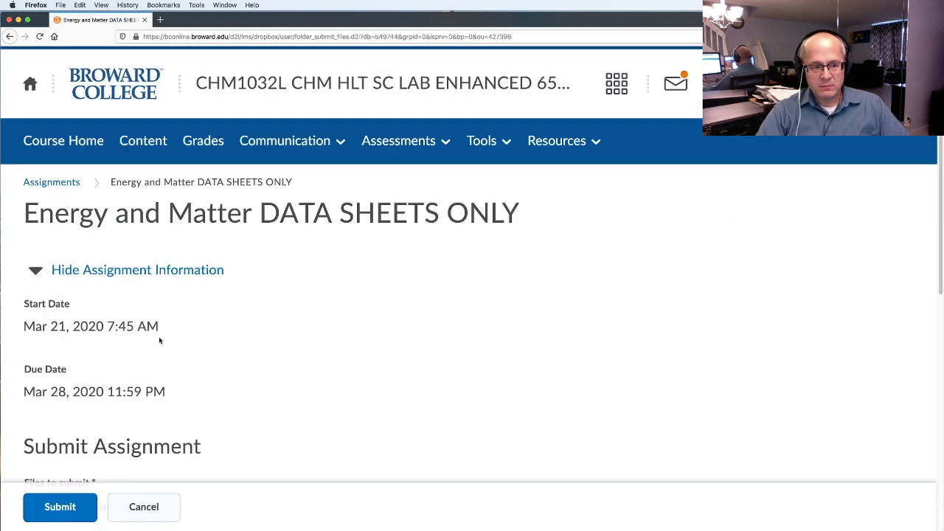
Step: Upload the Energy & Matter Instructions PDF as a submission file
scroll(158, 340, down, 3)
scroll(159, 338, down, 5)
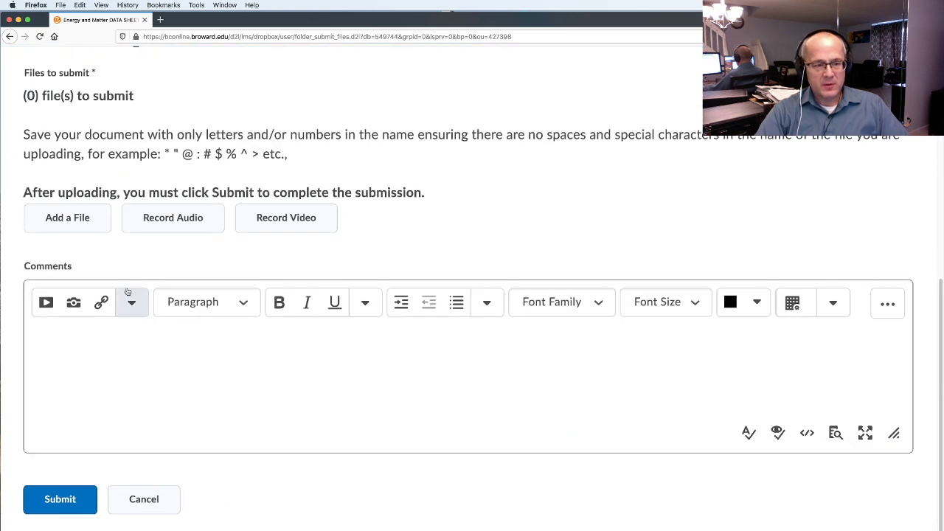
click(90, 227)
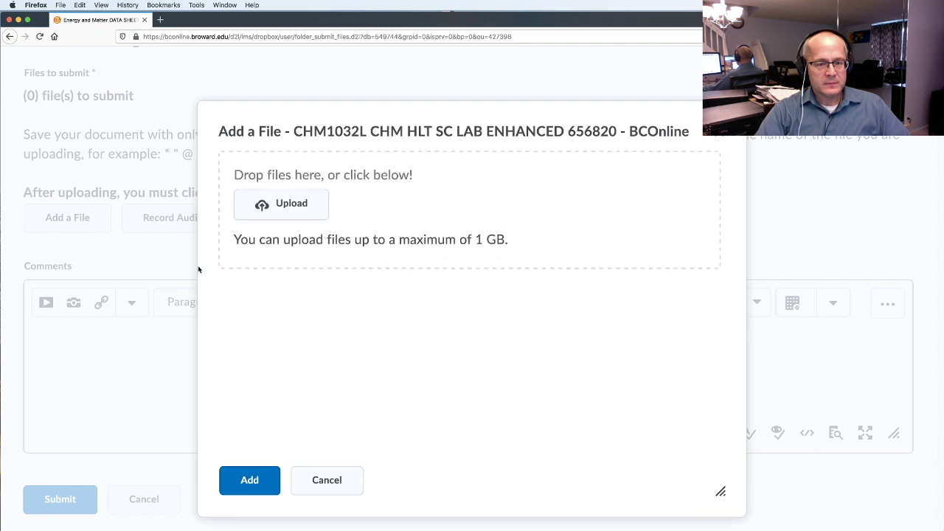
click(283, 211)
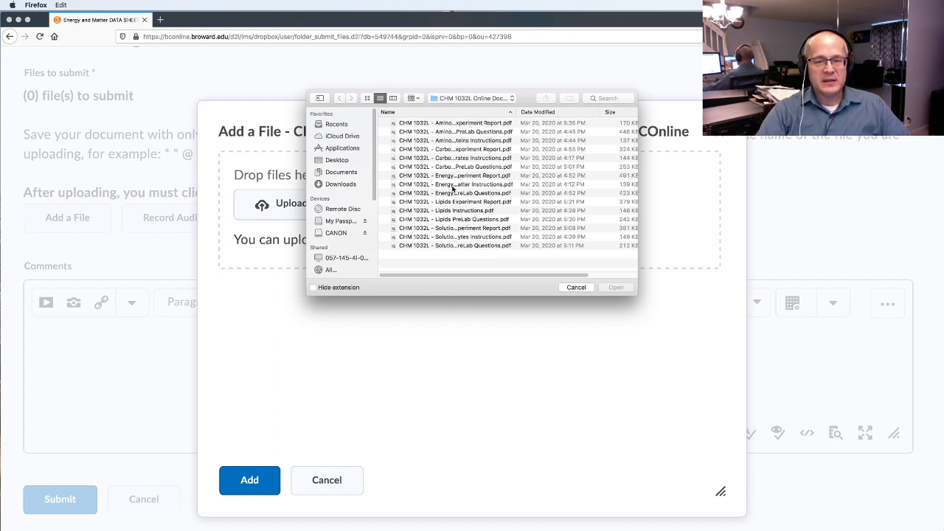
click(455, 185)
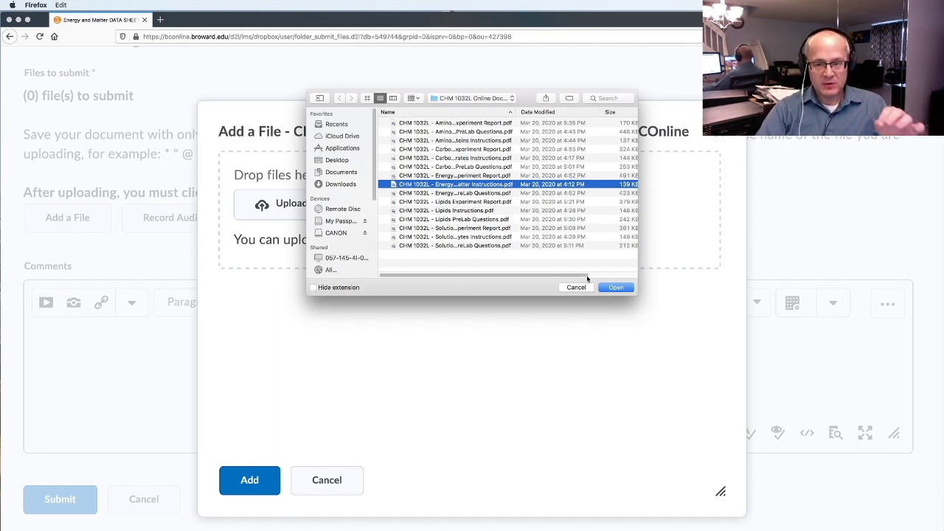
click(616, 288)
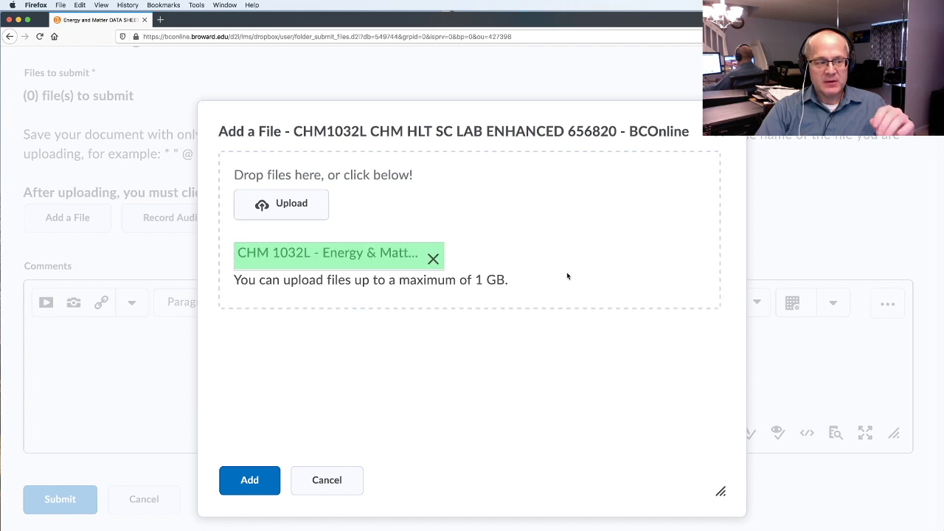
Step: Upload the Carbohydrates PreLab Questions PDF and add both files to the submission
click(296, 212)
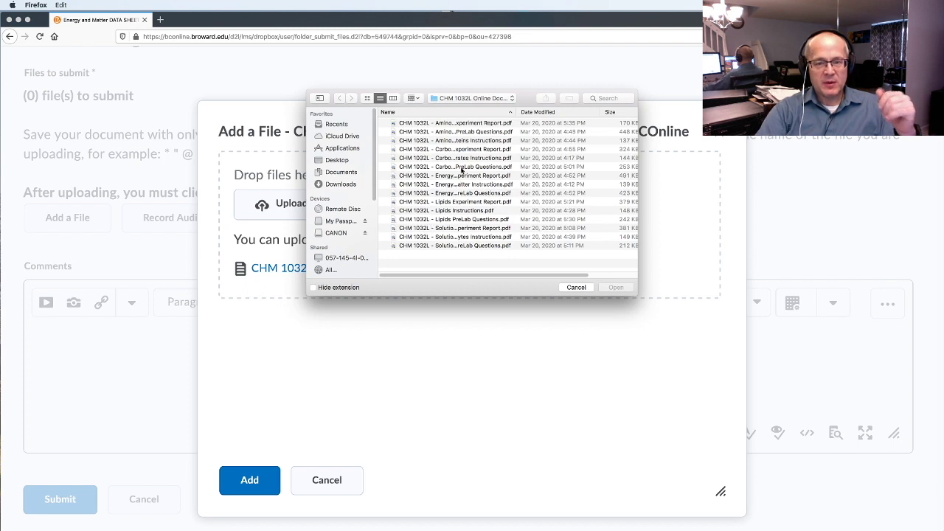
click(461, 167)
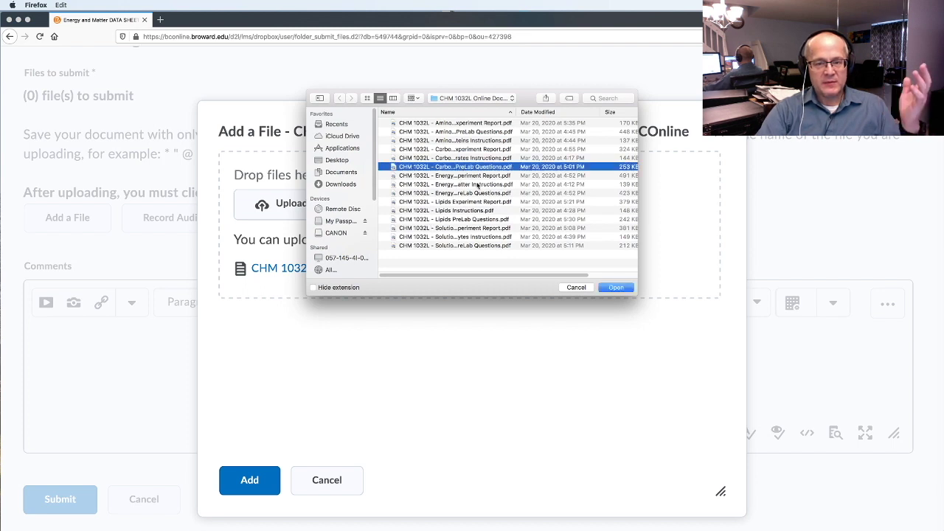
click(619, 288)
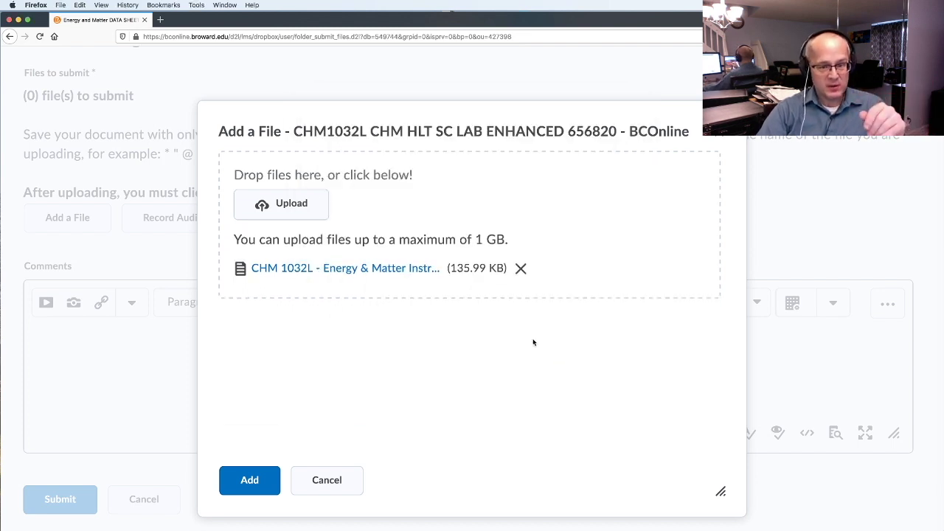
click(258, 484)
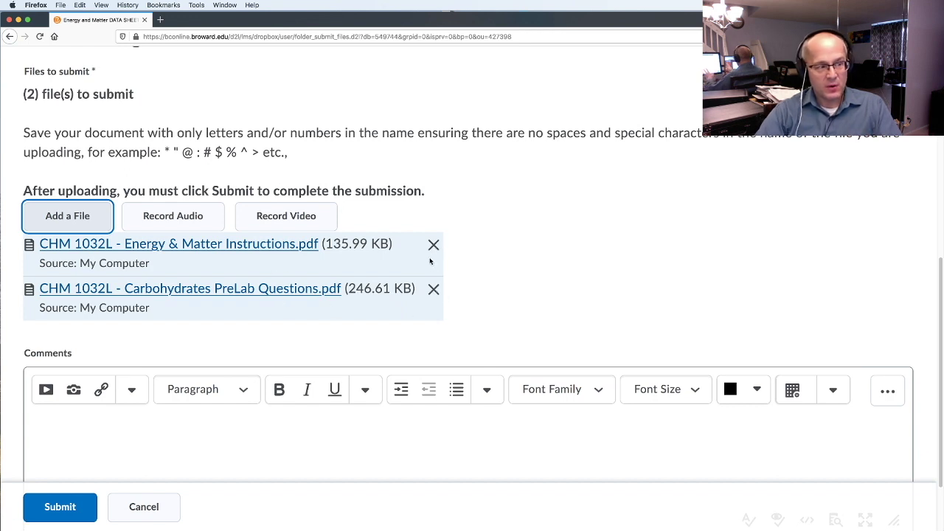
Step: Submit the two PDFs and confirm with Done to return to the assignments list
scroll(315, 382, down, 2)
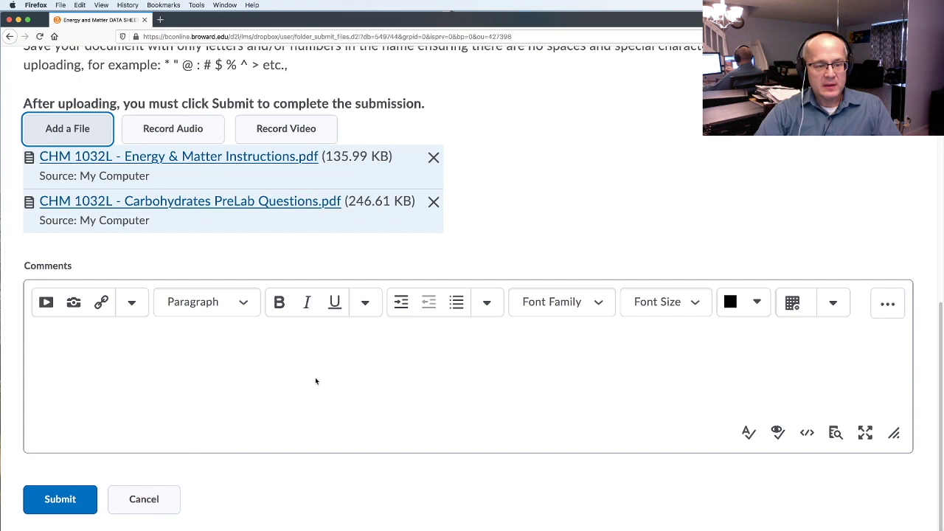
click(58, 507)
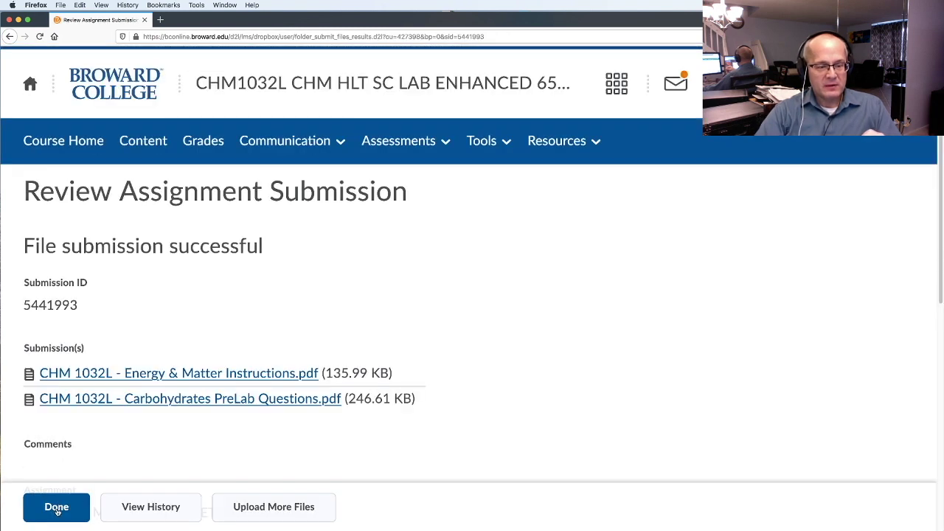
click(58, 511)
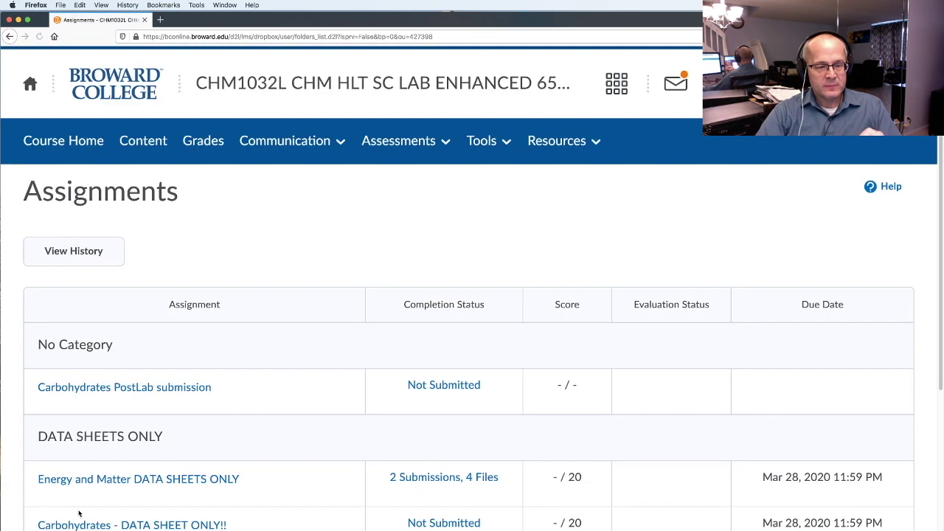
scroll(148, 453, down, 3)
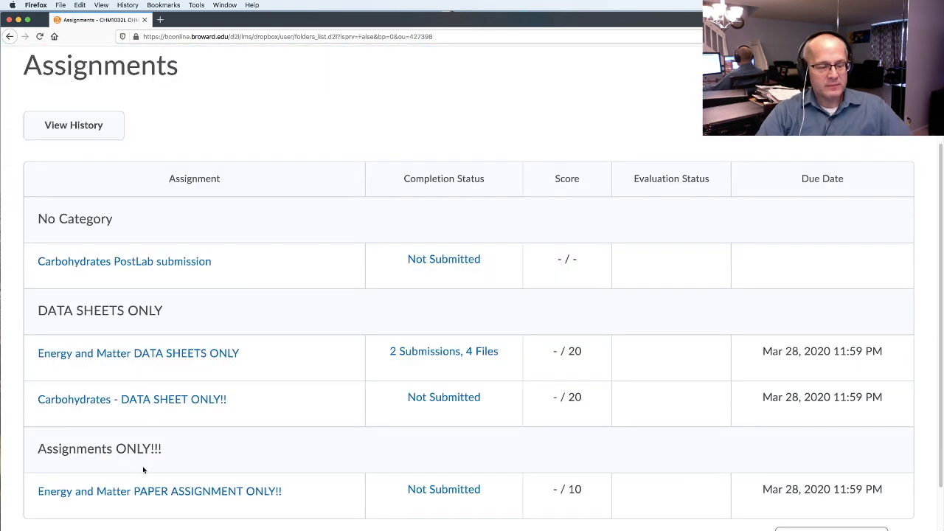